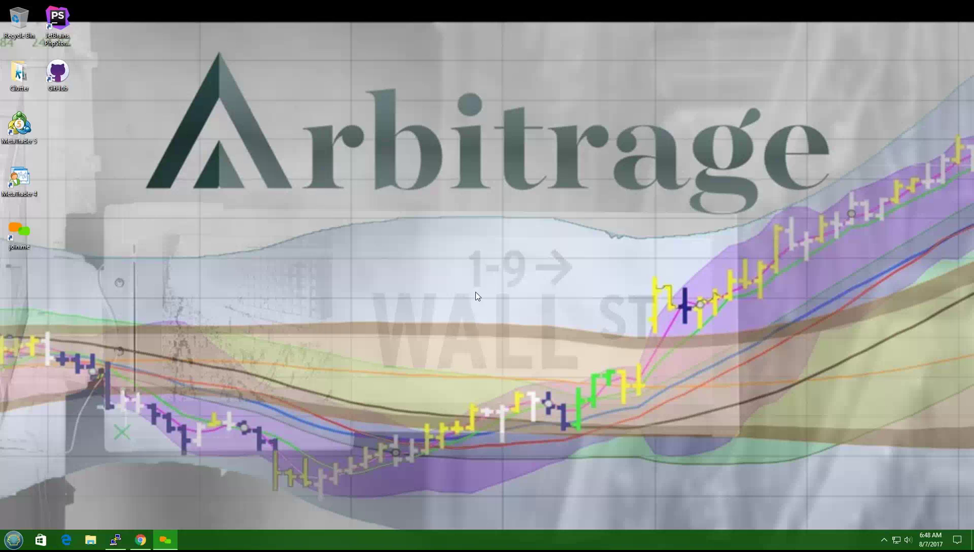
- Bring up the TradingView SNAP hourly chart showing the recent August candles near 13.55
left_click(142, 540)
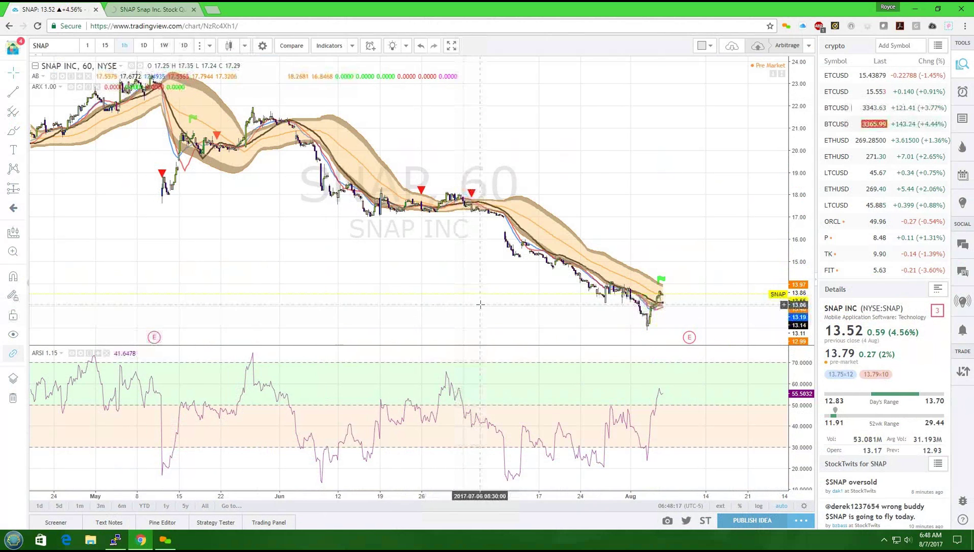
scroll(479, 310, "up", 1)
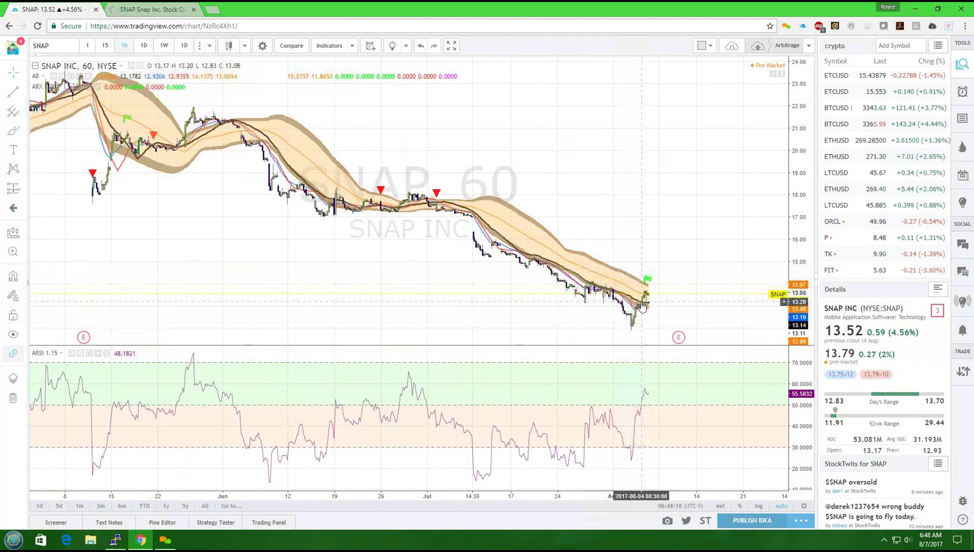
scroll(646, 307, "up", 2)
scroll(623, 304, "up", 2)
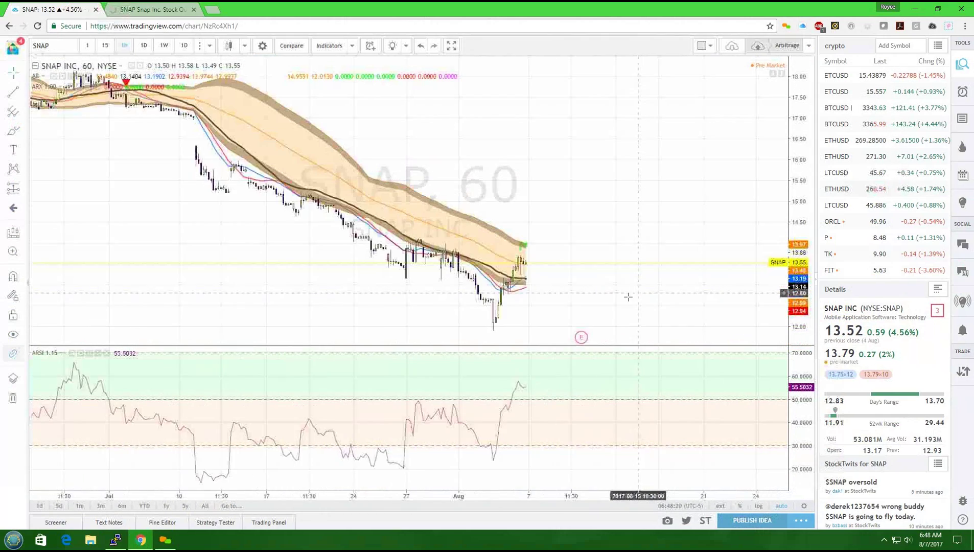
scroll(613, 302, "up", 2)
scroll(613, 302, "up", 2)
scroll(612, 301, "up", 2)
scroll(456, 259, "down", 3)
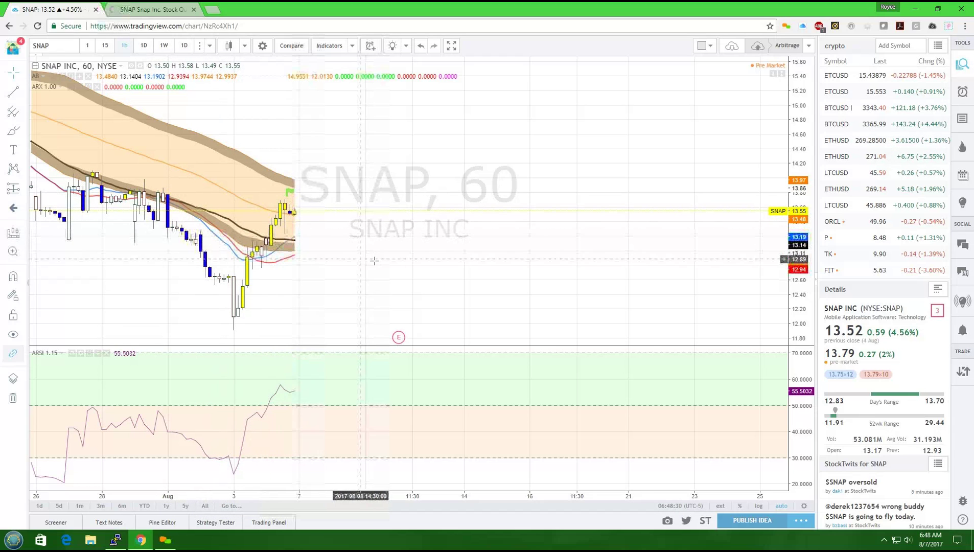
- Switch to the Finviz Snap Inc. quote page showing fundamentals, analyst ratings and news
left_click(168, 9)
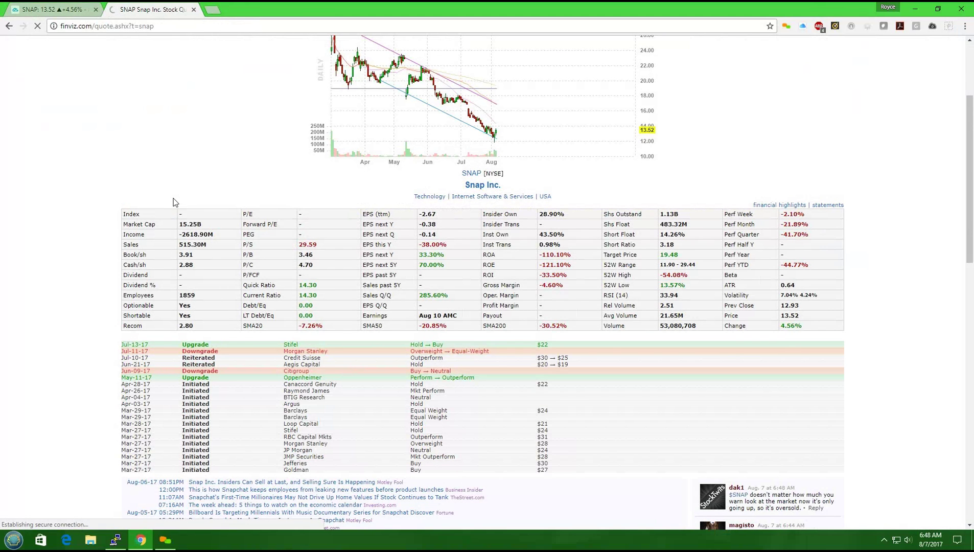